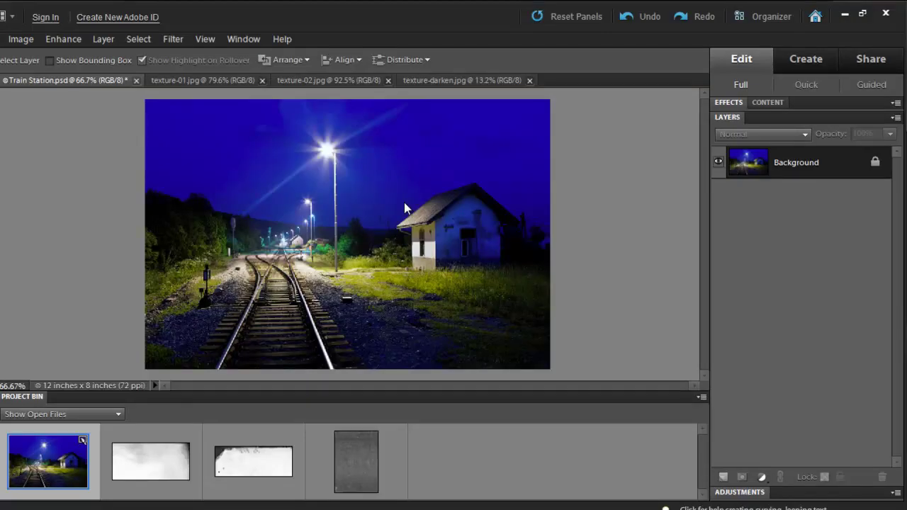
Duplicate the Background layer of the train-station photo into a new Layer 1.
{"action": "key", "text": "ctrl+j"}
{"action": "key", "text": "ctrl+j"}
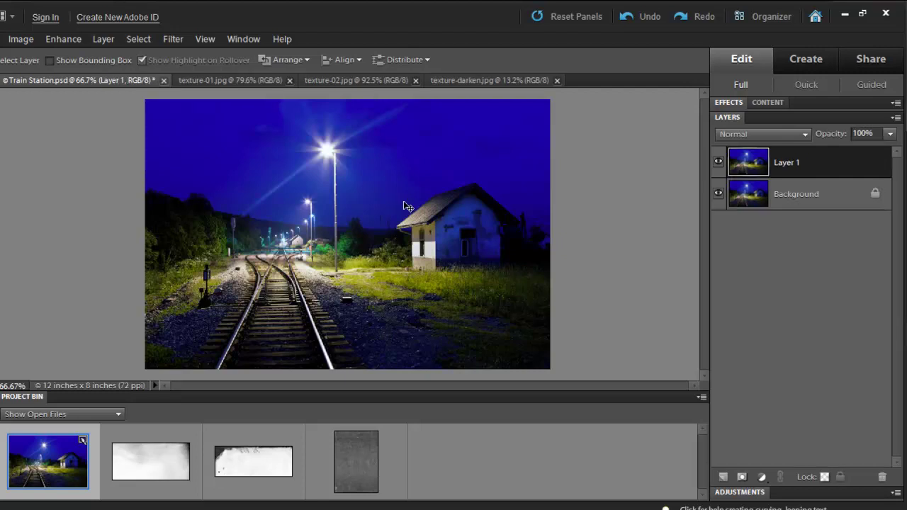
{"action": "key", "text": "ctrl+alt+b"}
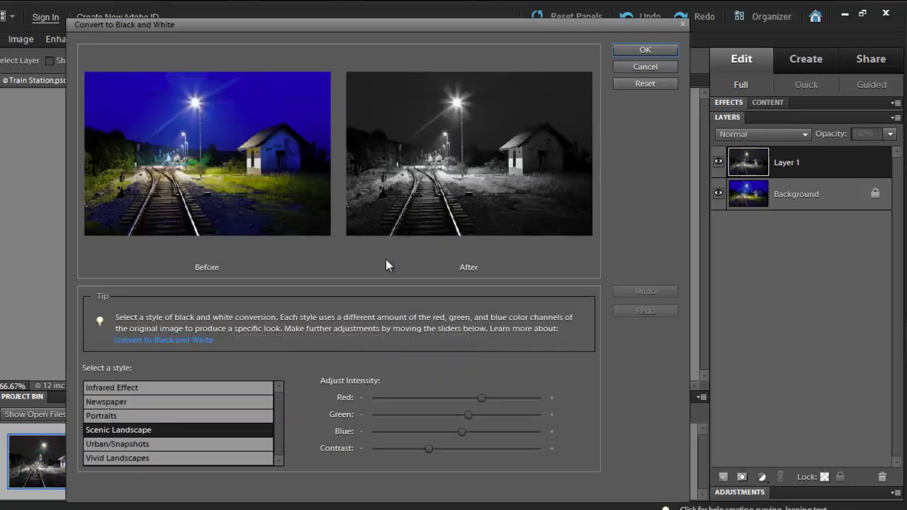
Convert Layer 1 with the Newspaper style, lowering Contrast and raising Red.
{"action": "left_click", "coordinate": [189, 403]}
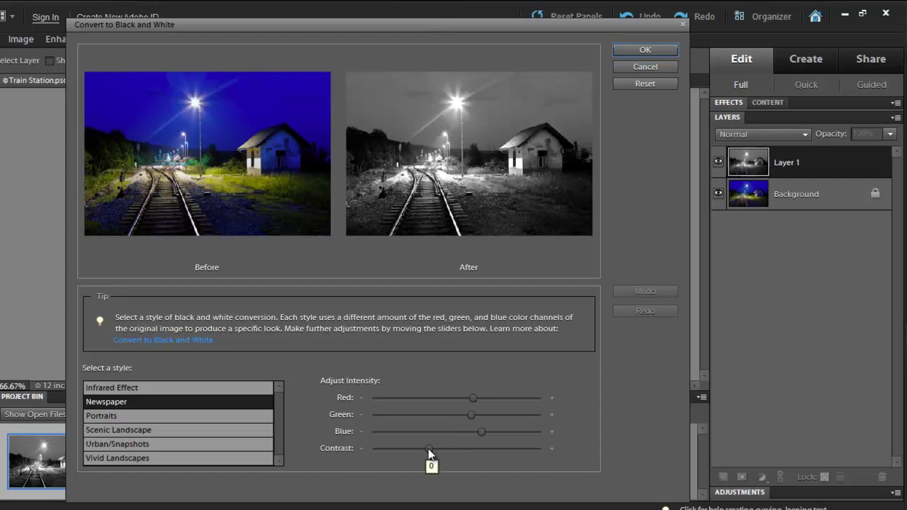
{"action": "left_click_drag", "start_coordinate": [428, 448], "coordinate": [382, 449]}
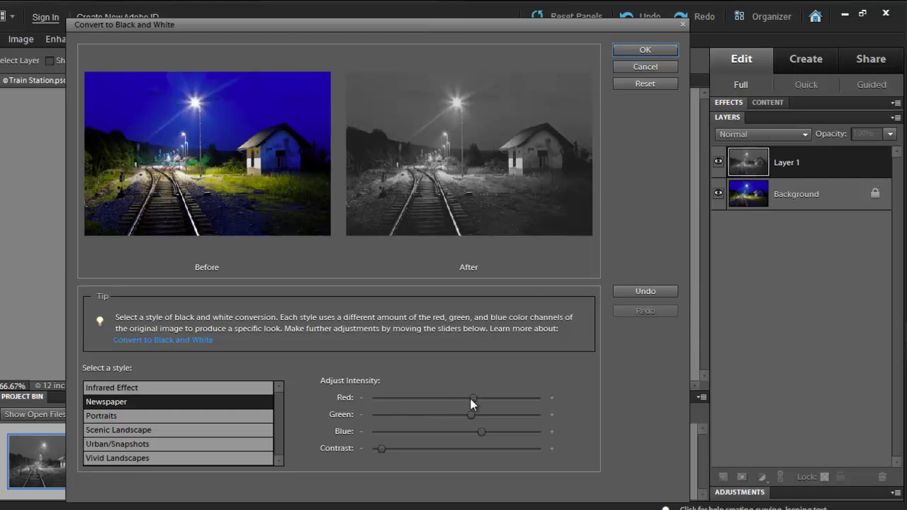
{"action": "left_click_drag", "start_coordinate": [474, 399], "coordinate": [504, 398]}
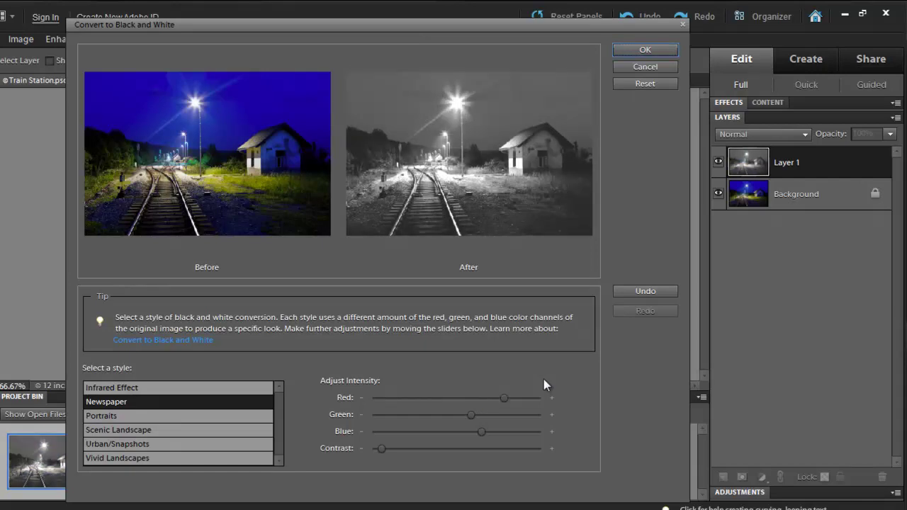
{"action": "left_click", "coordinate": [632, 47]}
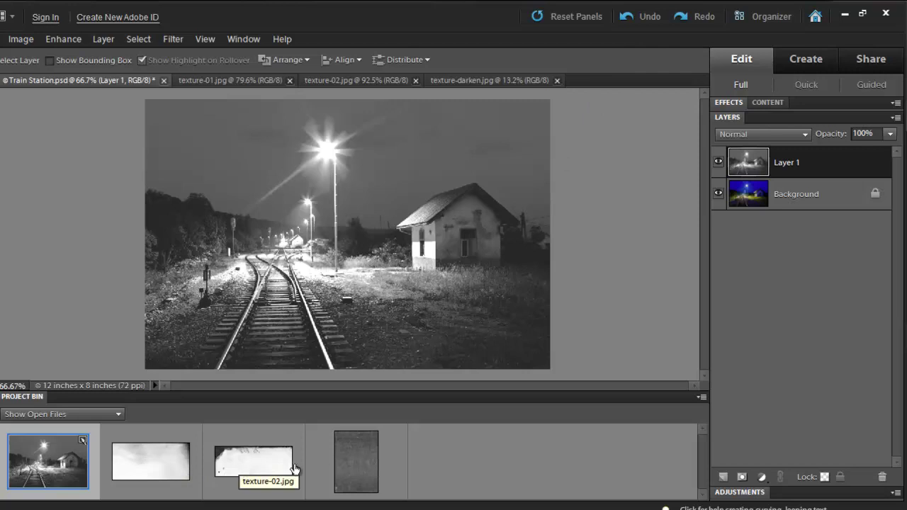
Drag texture-01 from the Project Bin onto the train photo as a new layer.
{"action": "left_click", "coordinate": [147, 470]}
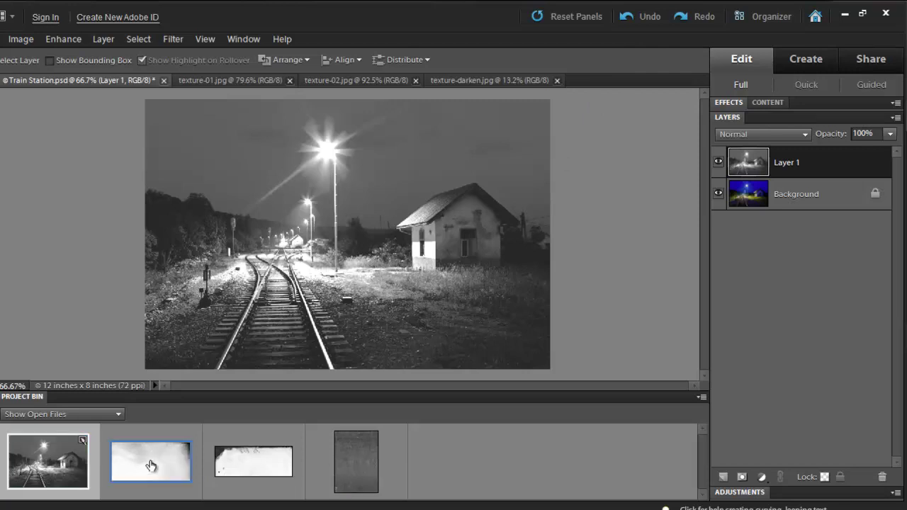
{"action": "left_click_drag", "start_coordinate": [149, 489], "coordinate": [304, 304]}
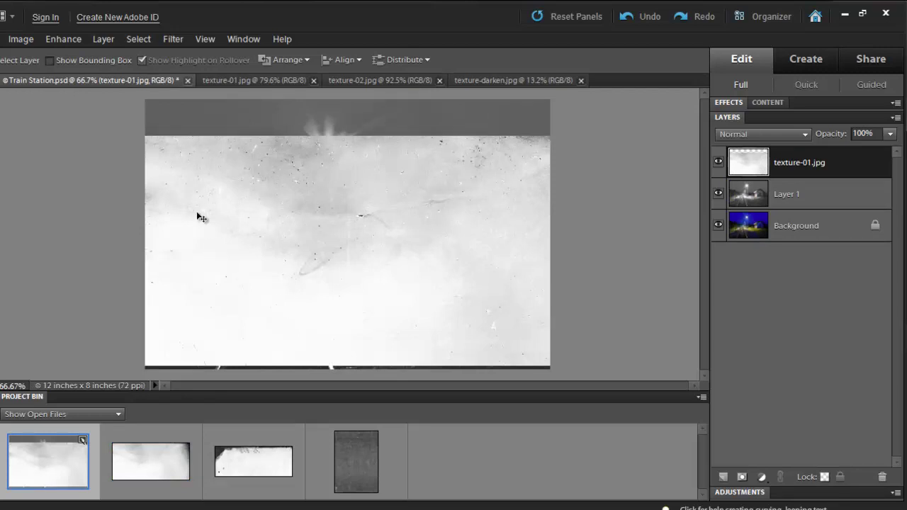
{"action": "left_click_drag", "start_coordinate": [233, 205], "coordinate": [268, 224]}
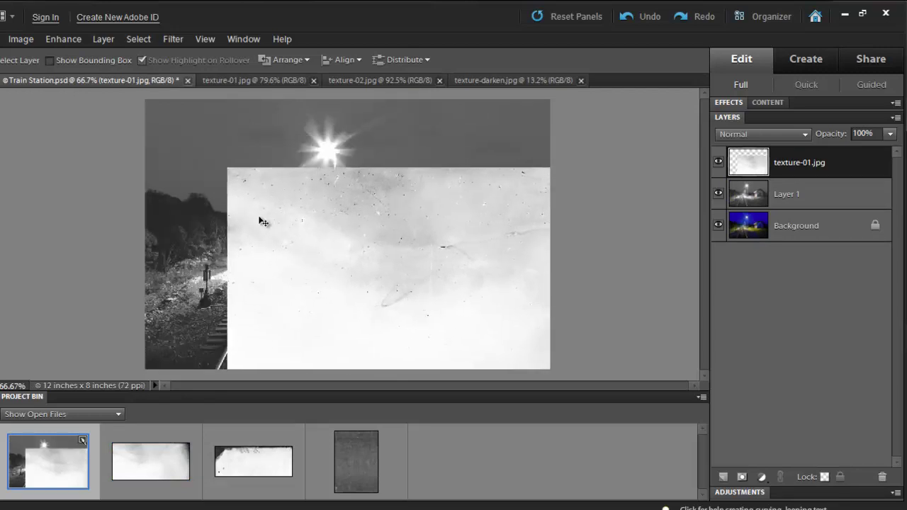
Scale texture-01 to 85.7% × 54.0% across the photo's lower half.
{"action": "key", "text": "ctrl+t"}
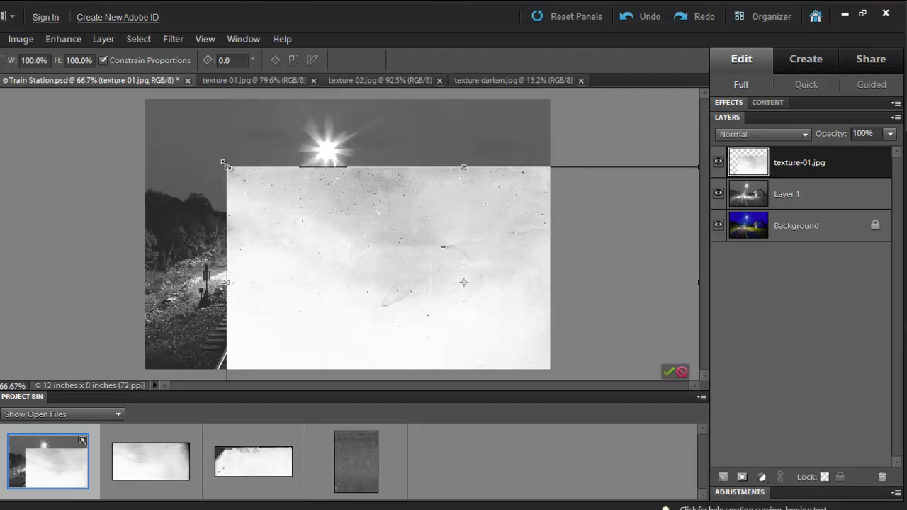
{"action": "left_click_drag", "start_coordinate": [224, 164], "coordinate": [370, 294]}
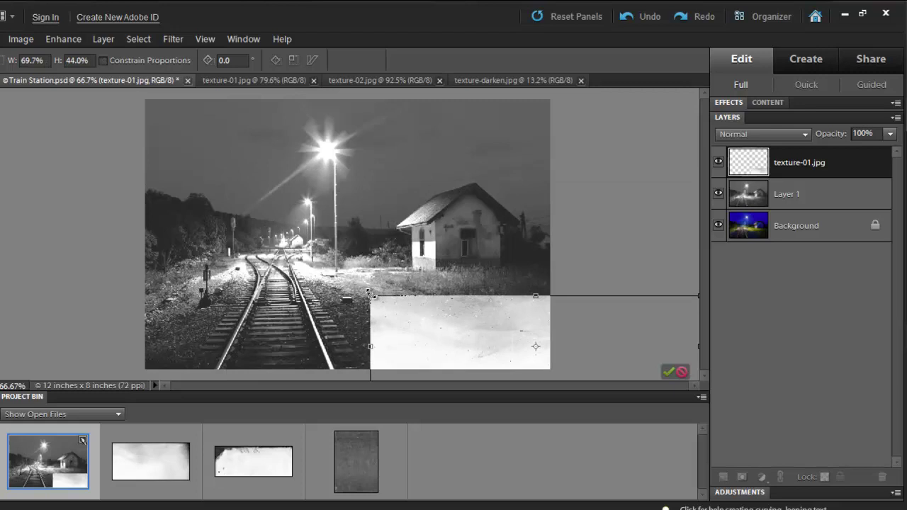
{"action": "left_click_drag", "start_coordinate": [408, 334], "coordinate": [214, 310]}
{"action": "left_click_drag", "start_coordinate": [474, 269], "coordinate": [540, 224]}
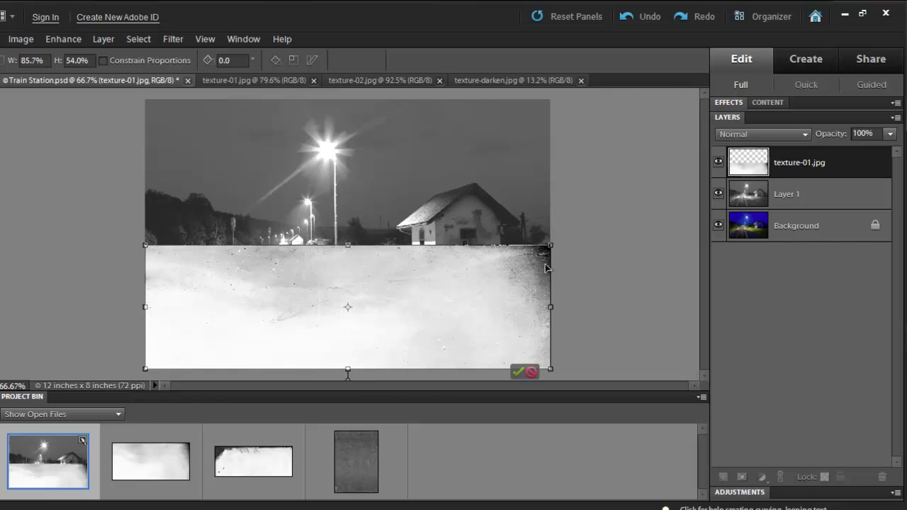
{"action": "left_click", "coordinate": [519, 374]}
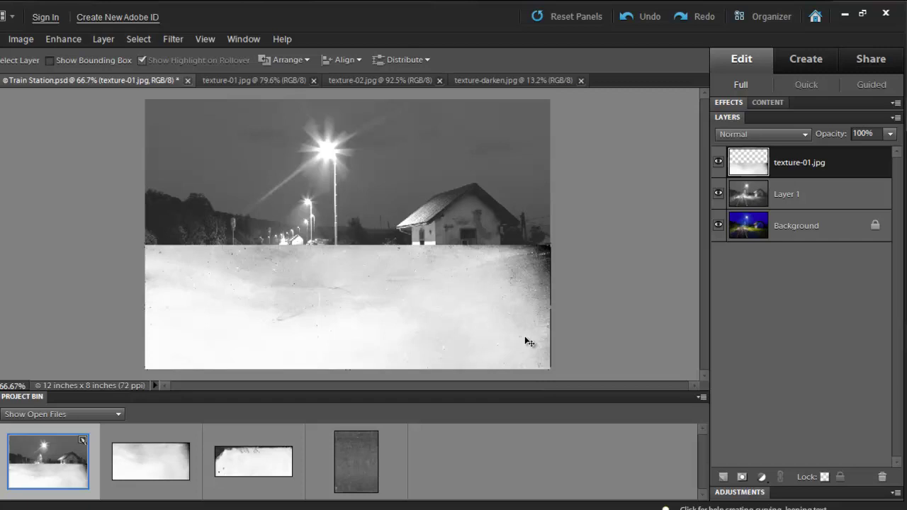
Set texture-01's blend mode to Linear Burn and toggle its visibility to compare.
{"action": "left_click", "coordinate": [765, 137]}
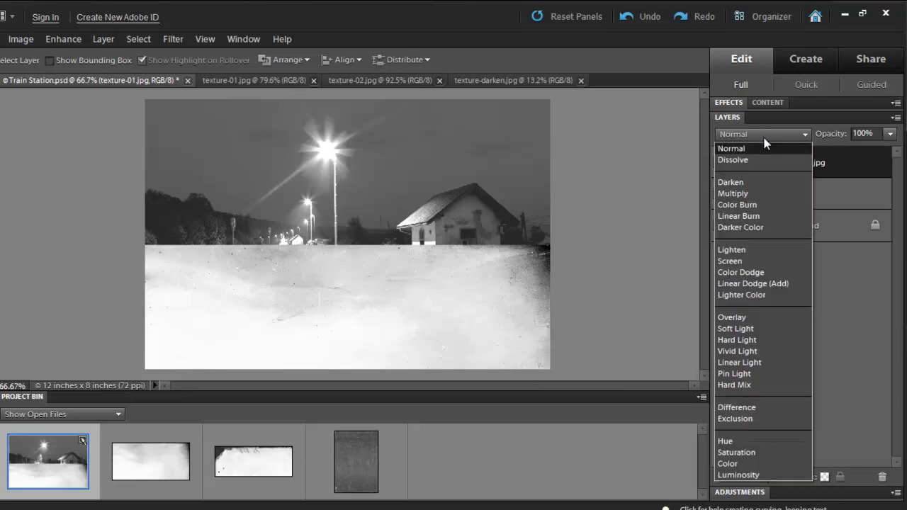
{"action": "left_click", "coordinate": [740, 217]}
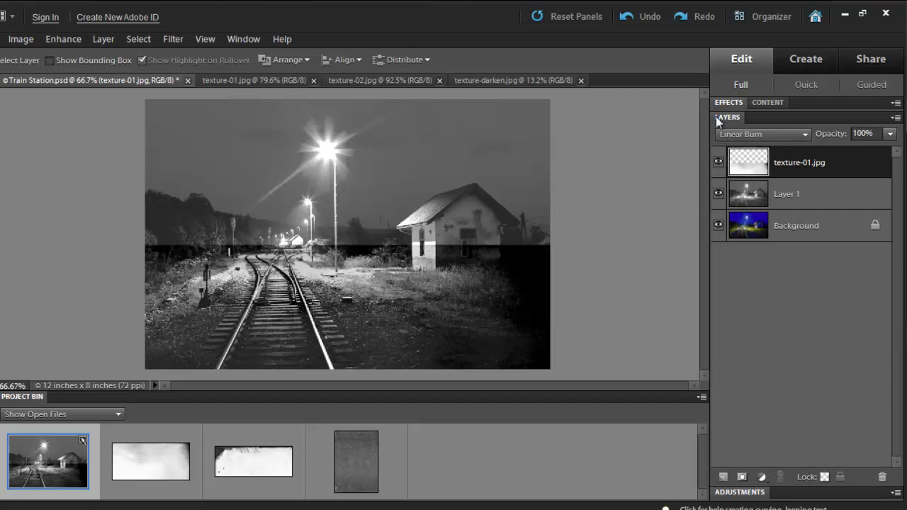
{"action": "left_click", "coordinate": [718, 163]}
{"action": "left_click", "coordinate": [718, 164]}
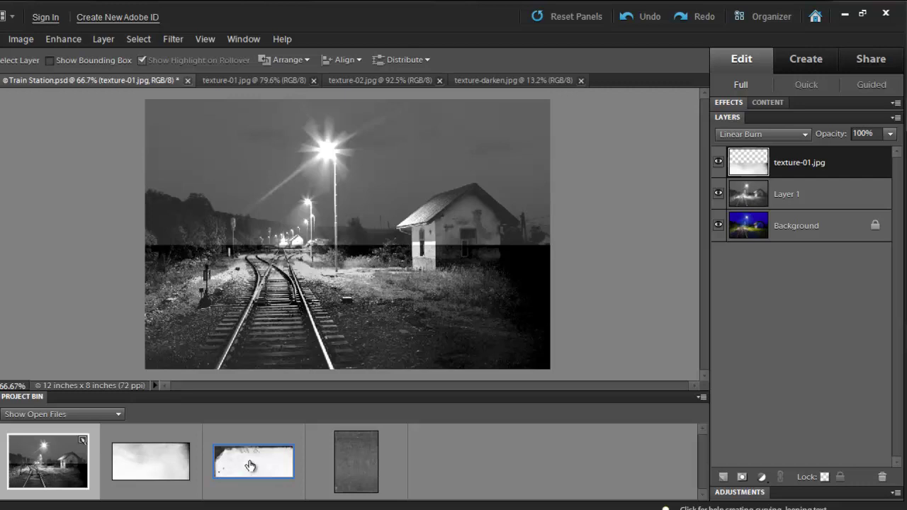
Place texture-02 rotated 180° and scaled to -83.0% × -61.3% over the lower half.
{"action": "left_click_drag", "start_coordinate": [249, 468], "coordinate": [312, 230]}
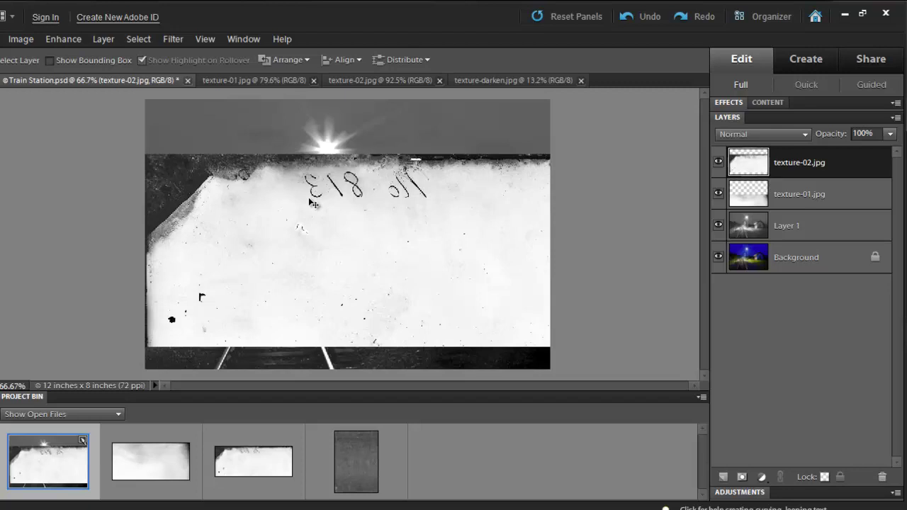
{"action": "key", "text": "ctrl+t"}
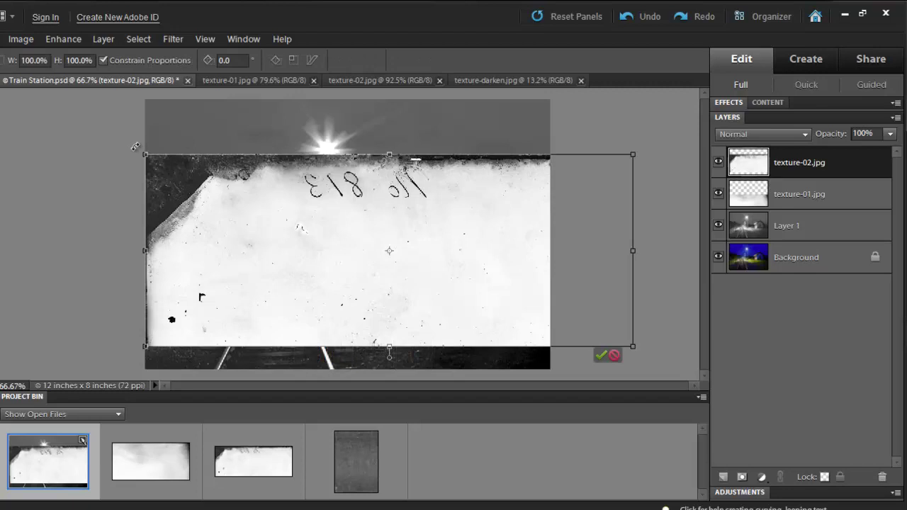
{"action": "left_click_drag", "start_coordinate": [136, 146], "coordinate": [488, 285]}
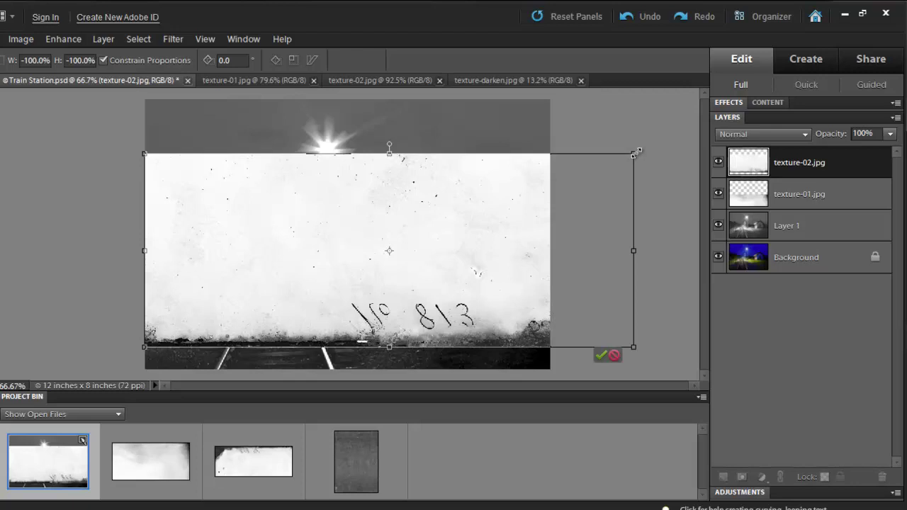
{"action": "left_click_drag", "start_coordinate": [633, 154], "coordinate": [554, 249]}
{"action": "left_click_drag", "start_coordinate": [551, 348], "coordinate": [551, 369]}
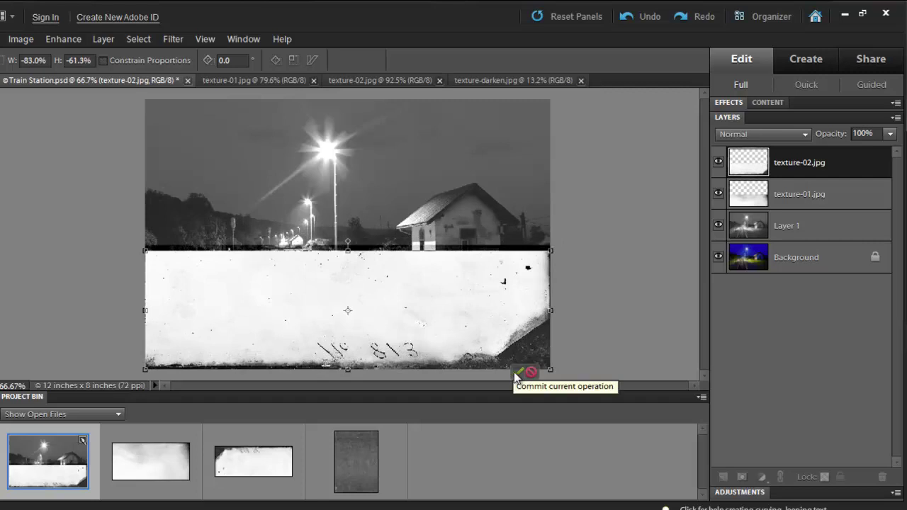
{"action": "left_click", "coordinate": [518, 373]}
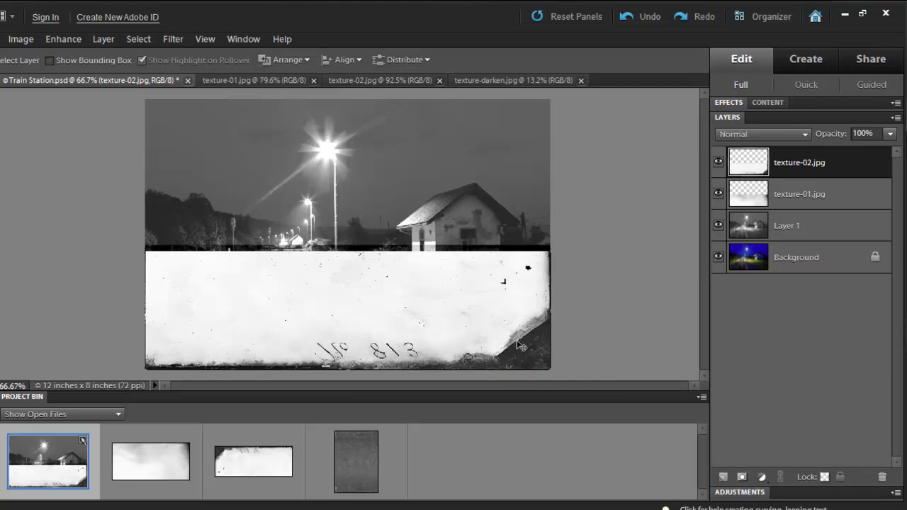
Blend texture-02 with Multiply and move texture-01 upward on the photo.
{"action": "left_click", "coordinate": [760, 137]}
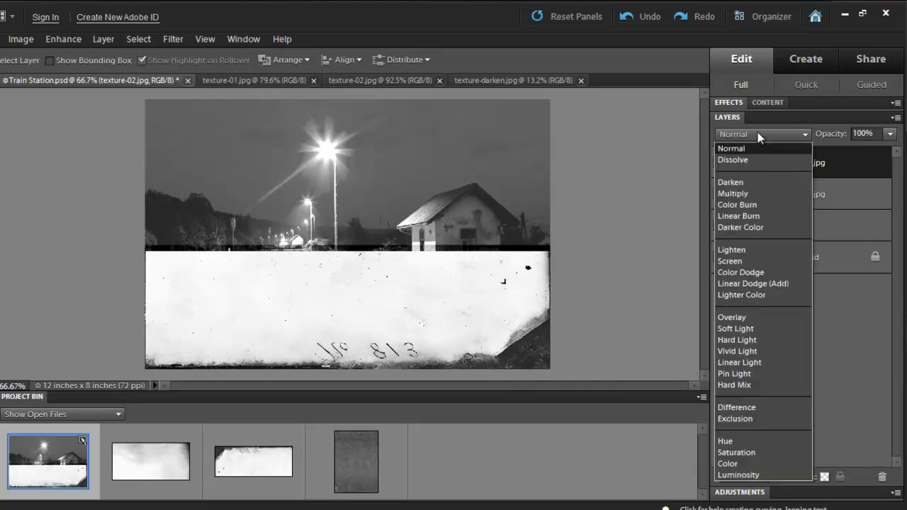
{"action": "left_click", "coordinate": [744, 194]}
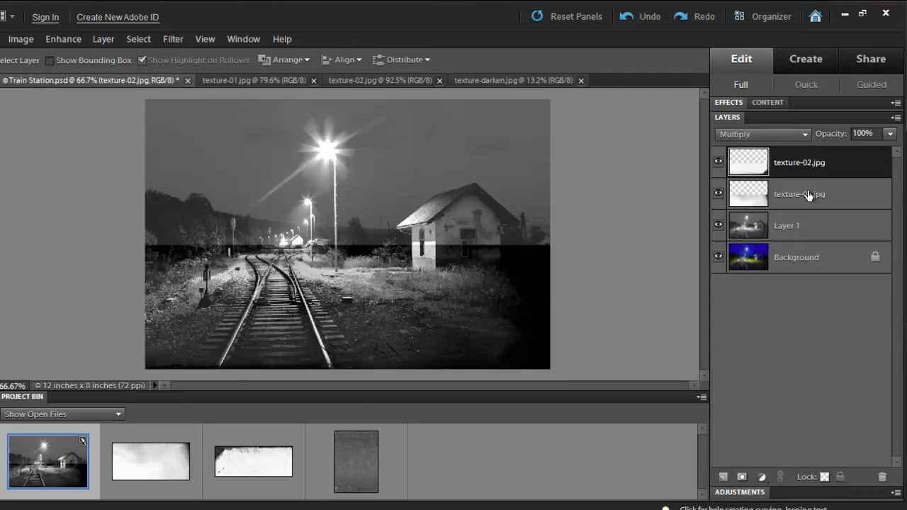
{"action": "left_click", "coordinate": [834, 193]}
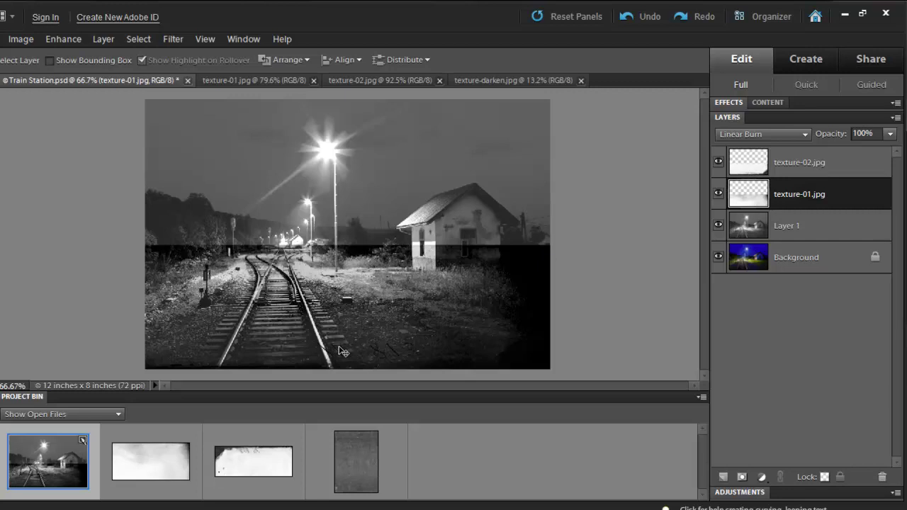
{"action": "left_click_drag", "start_coordinate": [341, 349], "coordinate": [348, 188]}
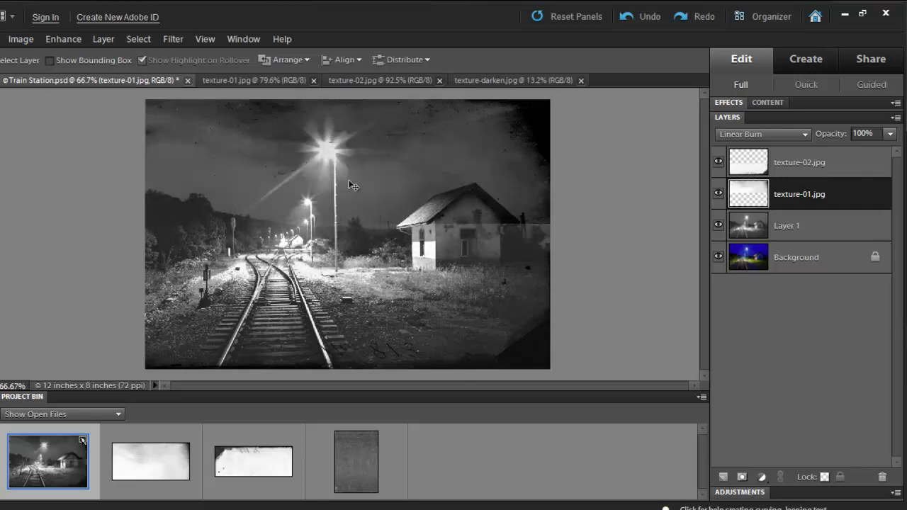
{"action": "left_click", "coordinate": [795, 165]}
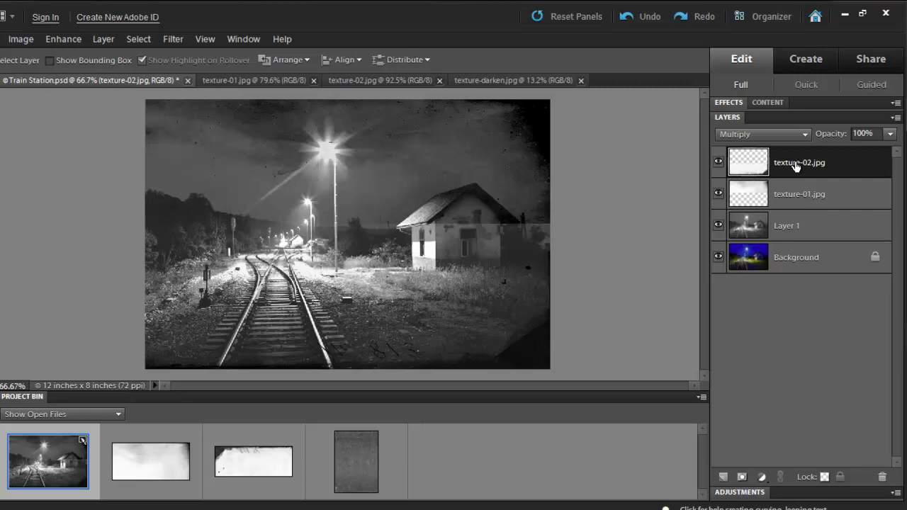
Duplicate texture-02.jpg twice, creating 'copy' and 'copy 2' layers.
{"action": "key", "text": "ctrl+j"}
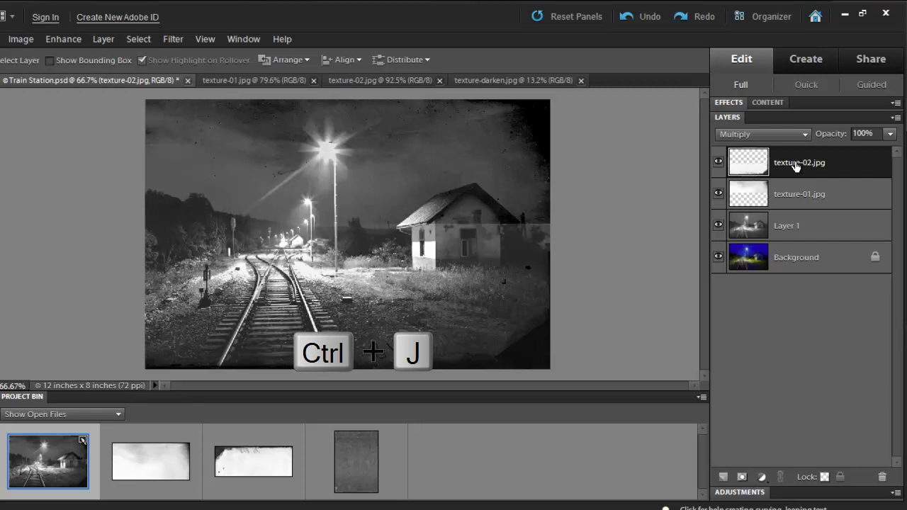
{"action": "key", "text": "ctrl+j"}
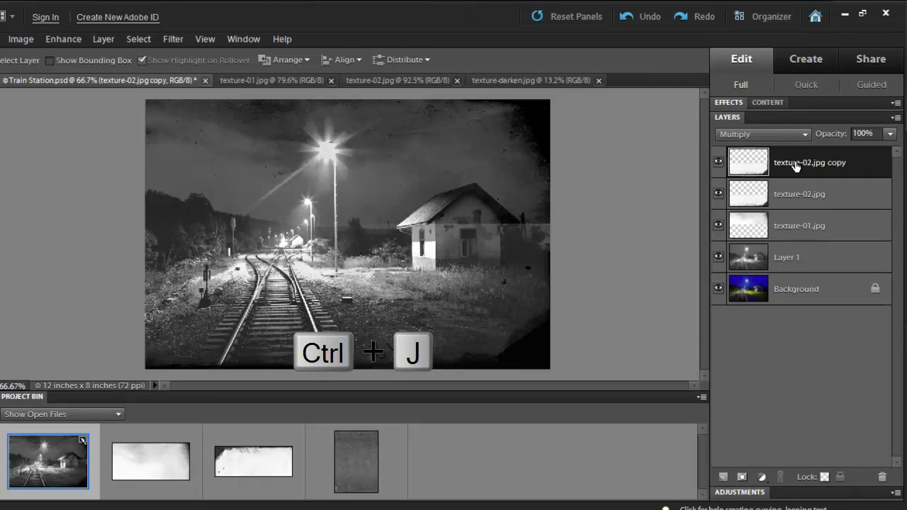
{"action": "key", "text": "ctrl+j"}
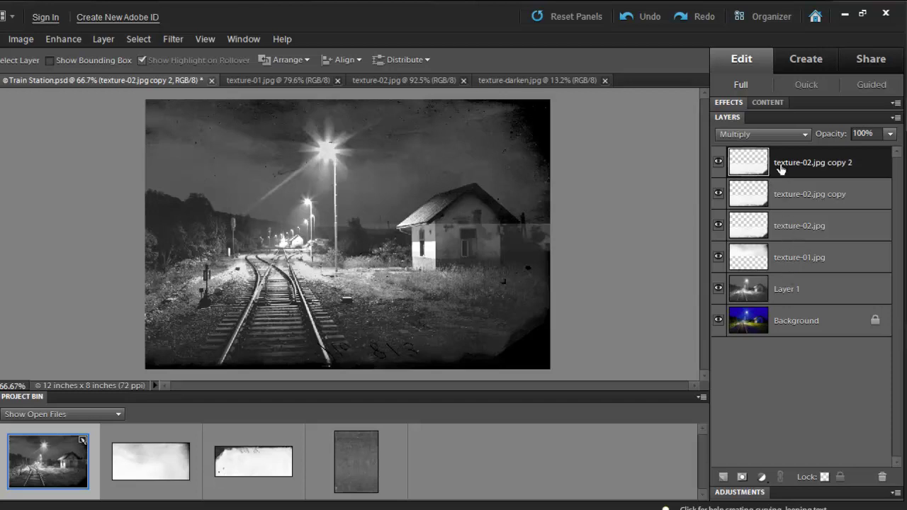
Drag texture-darken from the Project Bin onto the station photo, covering the whole image.
{"action": "left_click", "coordinate": [345, 454]}
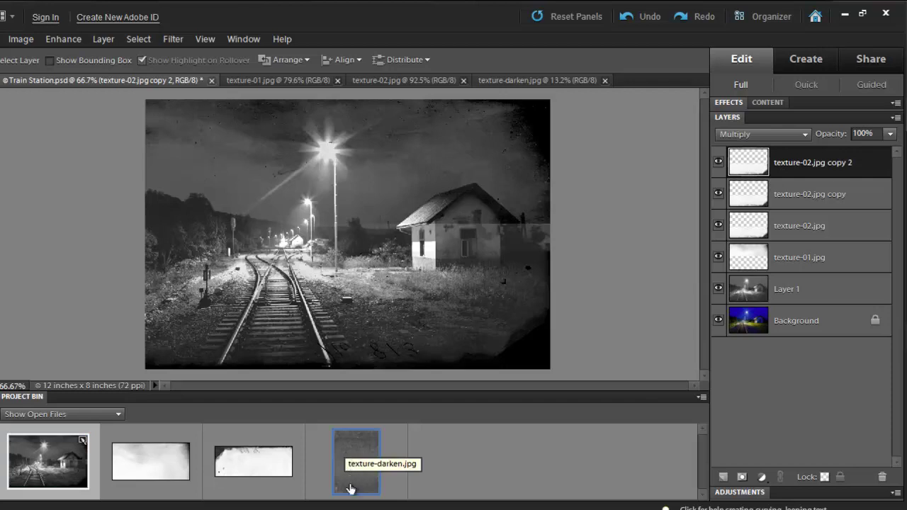
{"action": "left_click_drag", "start_coordinate": [349, 489], "coordinate": [331, 233]}
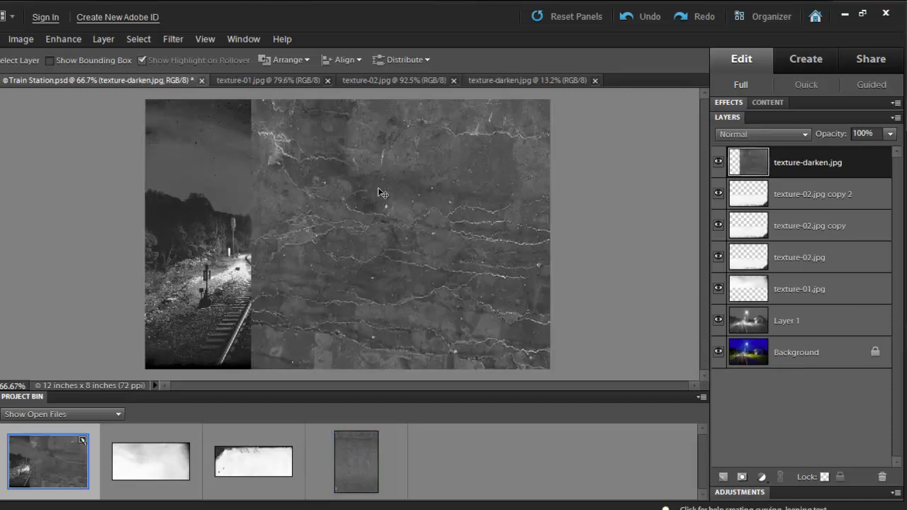
{"action": "left_click_drag", "start_coordinate": [376, 192], "coordinate": [348, 202]}
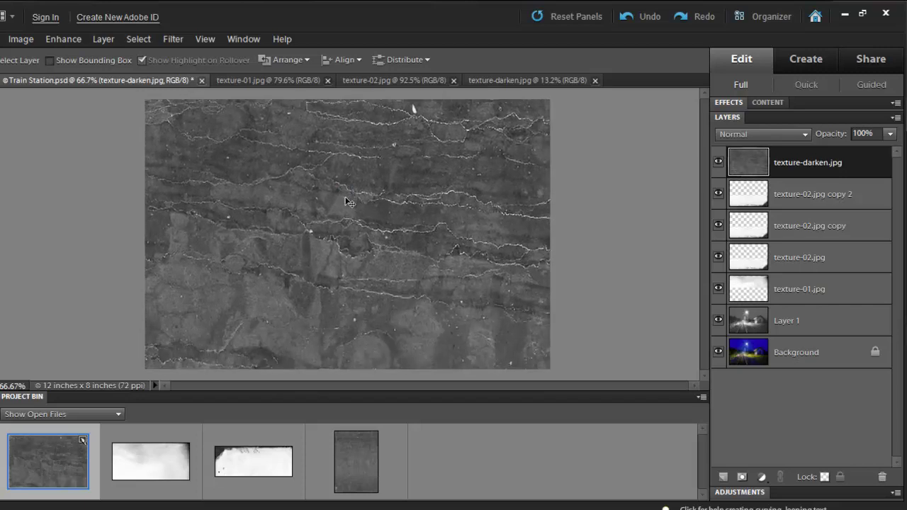
Set texture-darken to Darken blend mode, reposition it, and toggle its visibility to compare.
{"action": "left_click", "coordinate": [745, 135]}
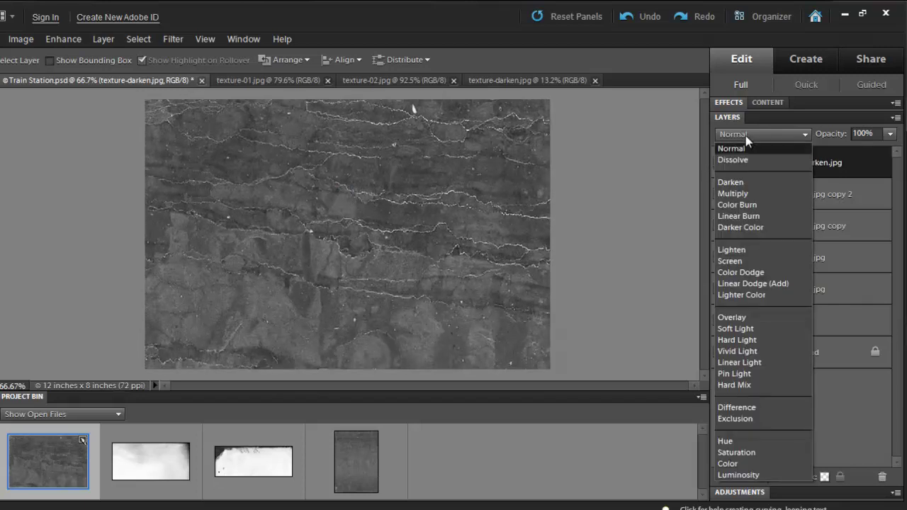
{"action": "left_click", "coordinate": [749, 183]}
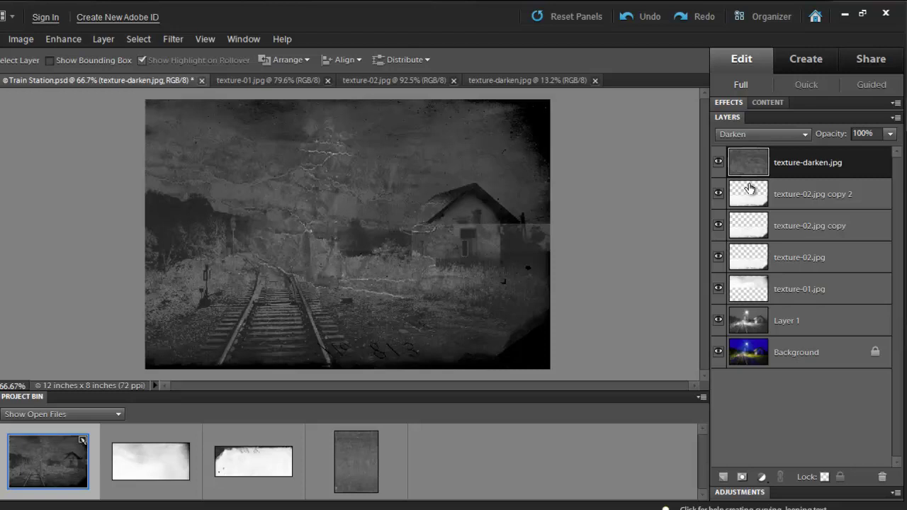
{"action": "left_click_drag", "start_coordinate": [333, 170], "coordinate": [300, 247]}
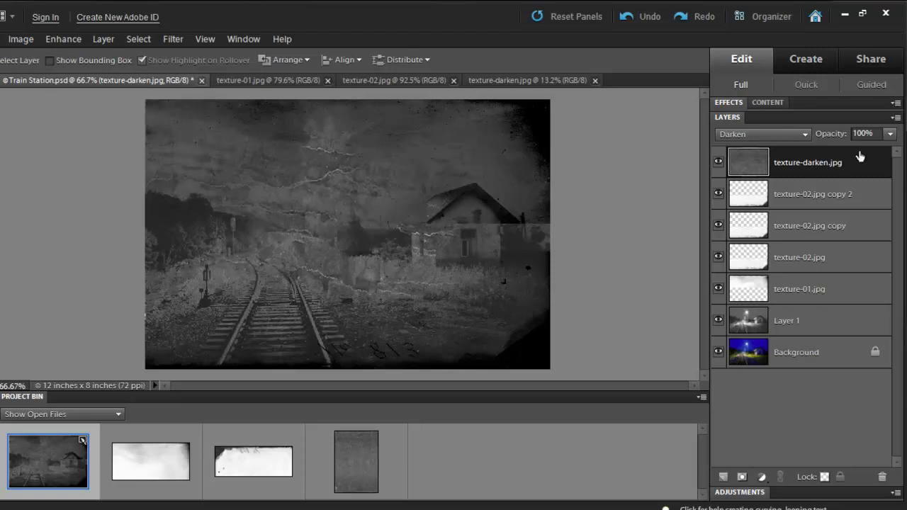
{"action": "left_click", "coordinate": [719, 163]}
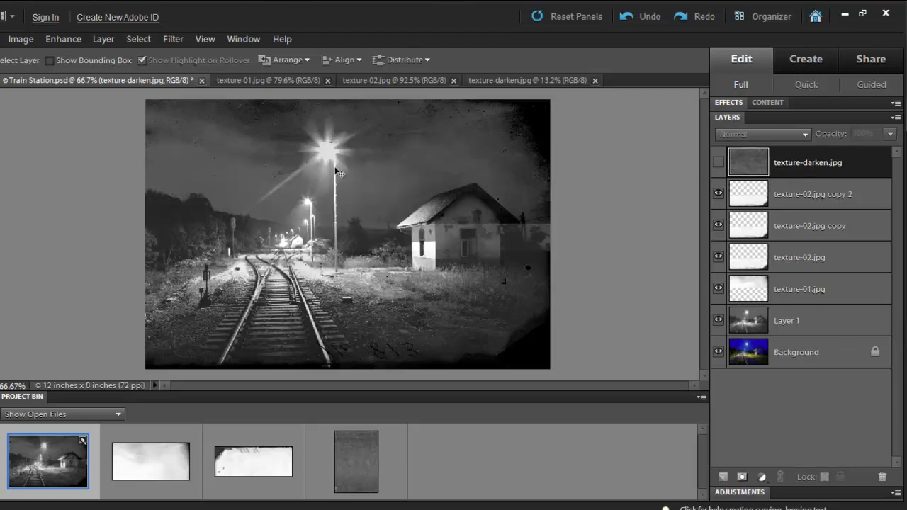
{"action": "left_click", "coordinate": [719, 163]}
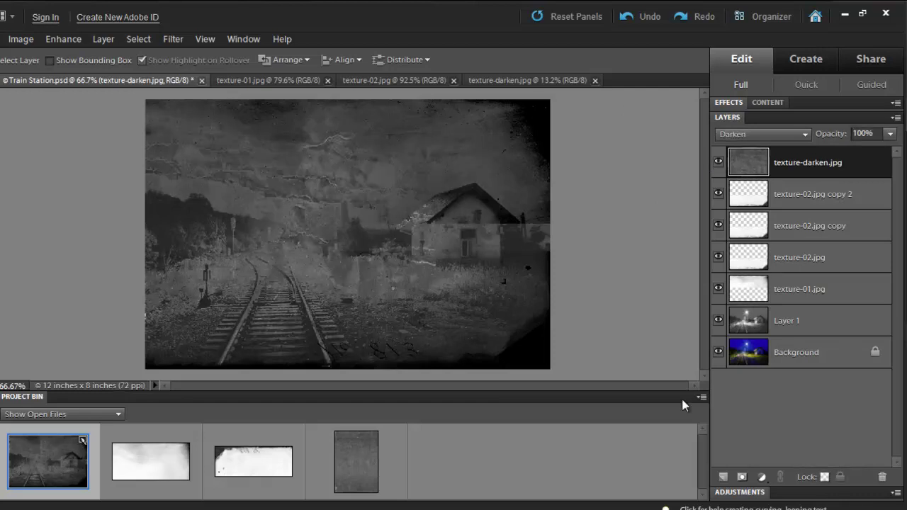
Add a Photo Filter adjustment layer with Warming Filter (85) at about 43% density.
{"action": "left_click", "coordinate": [762, 477]}
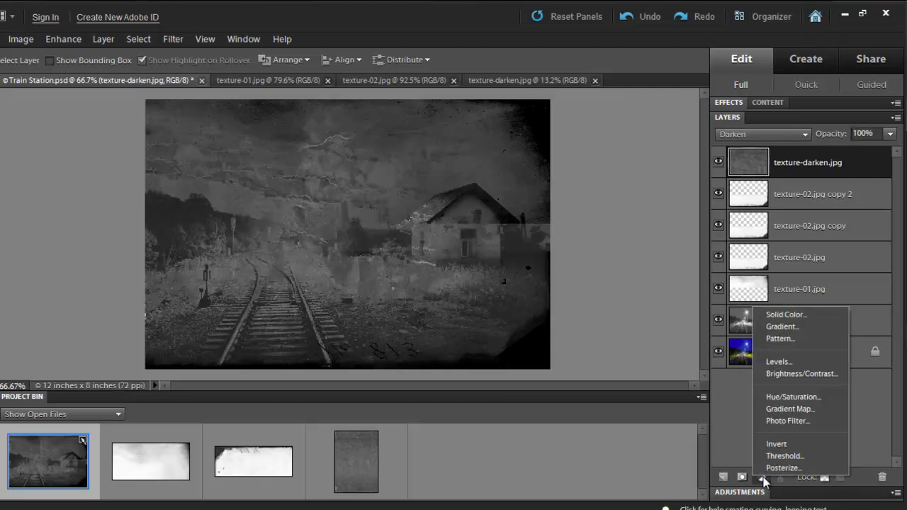
{"action": "left_click", "coordinate": [786, 422]}
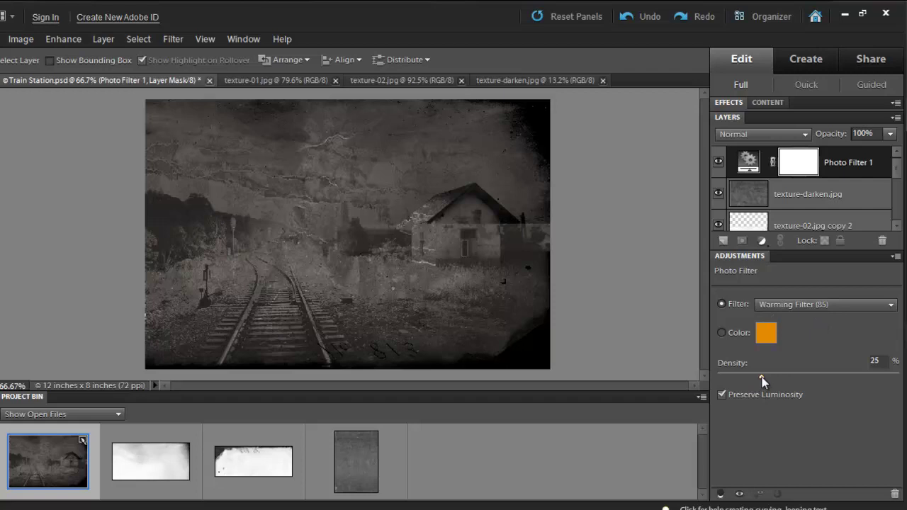
{"action": "left_click_drag", "start_coordinate": [764, 377], "coordinate": [793, 372]}
{"action": "left_click", "coordinate": [740, 258]}
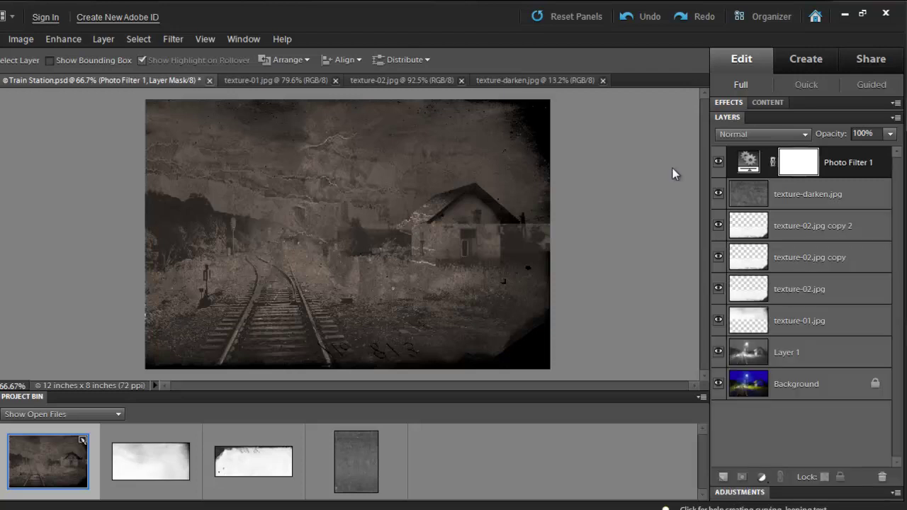
{"action": "left_click", "coordinate": [718, 385], "text": "alt"}
{"action": "left_click", "coordinate": [778, 387]}
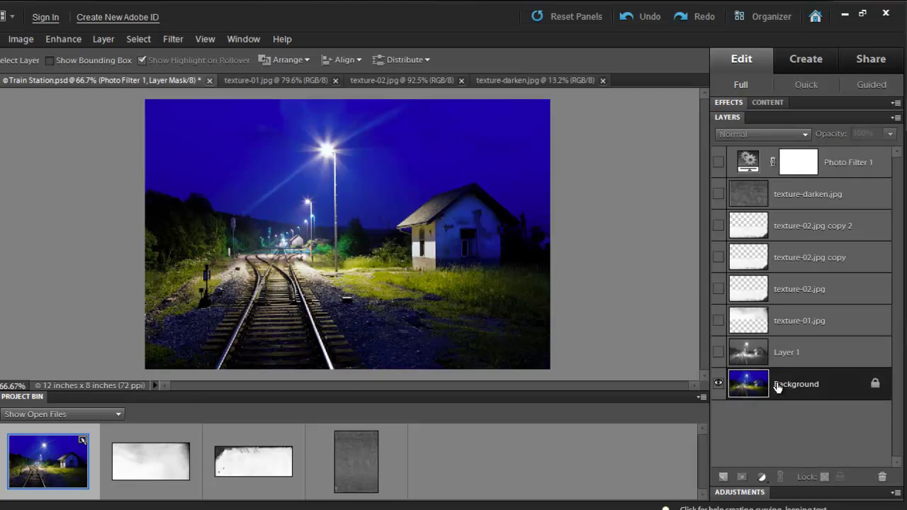
{"action": "left_click", "coordinate": [719, 352]}
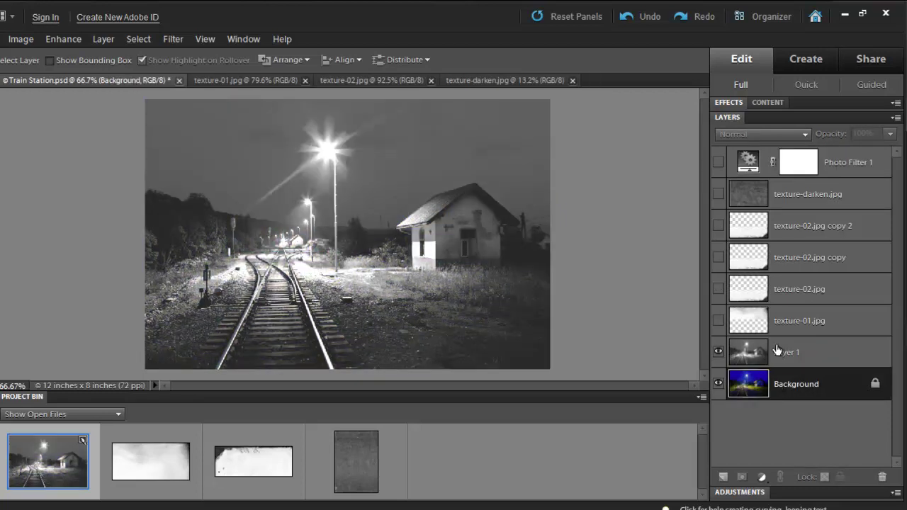
{"action": "left_click", "coordinate": [718, 321]}
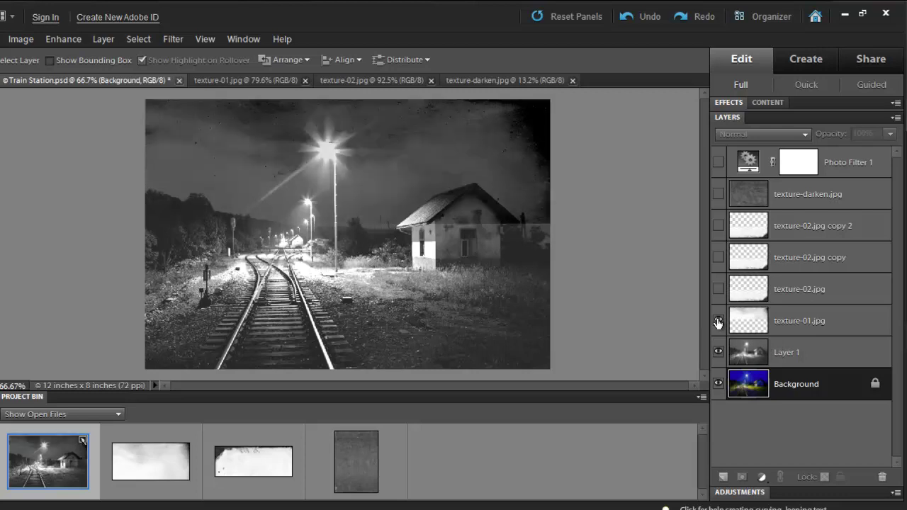
{"action": "left_click", "coordinate": [786, 321]}
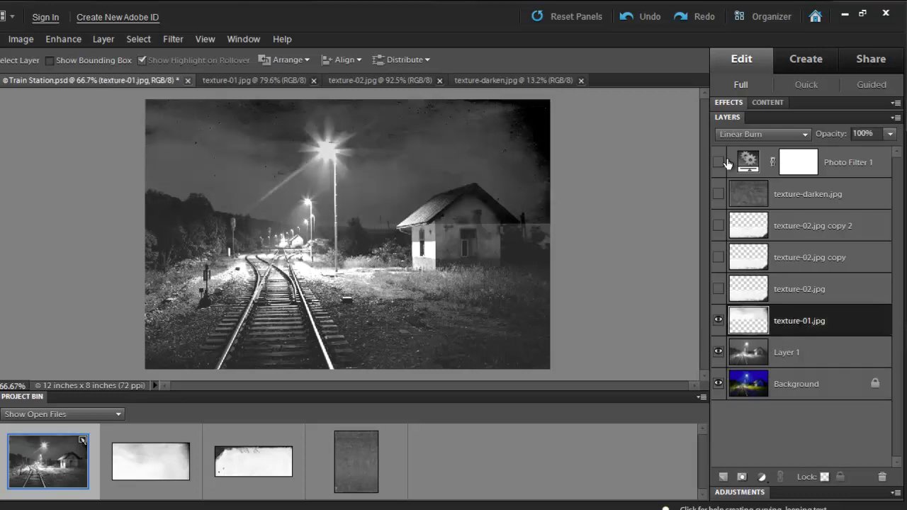
{"action": "left_click", "coordinate": [719, 289]}
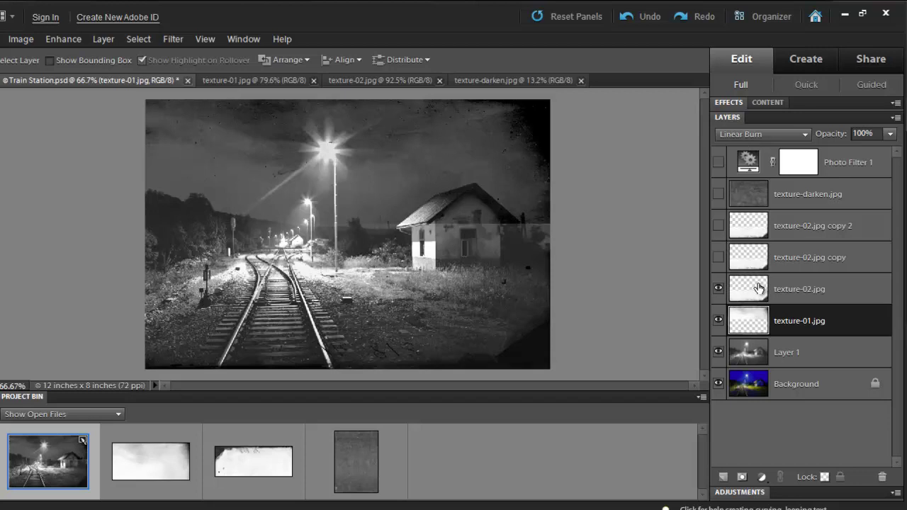
{"action": "left_click", "coordinate": [786, 287]}
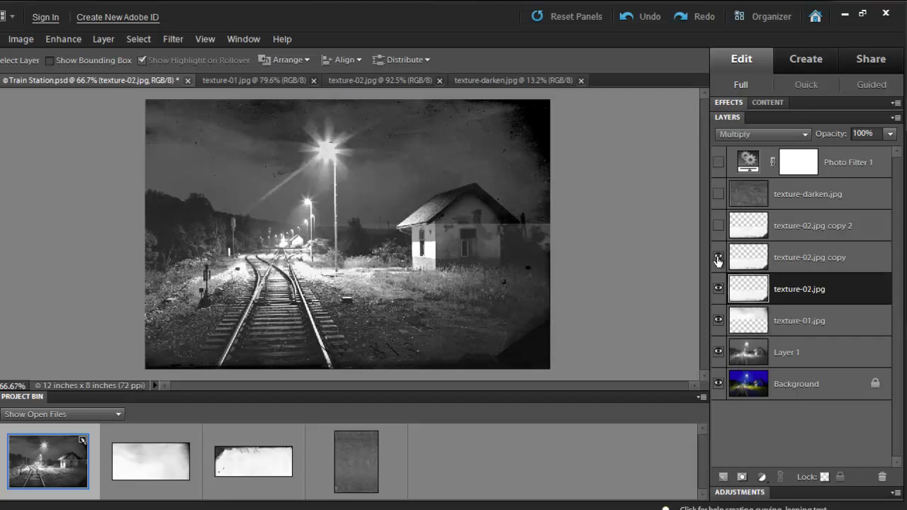
{"action": "left_click", "coordinate": [718, 259]}
{"action": "left_click", "coordinate": [793, 257]}
{"action": "left_click", "coordinate": [784, 227]}
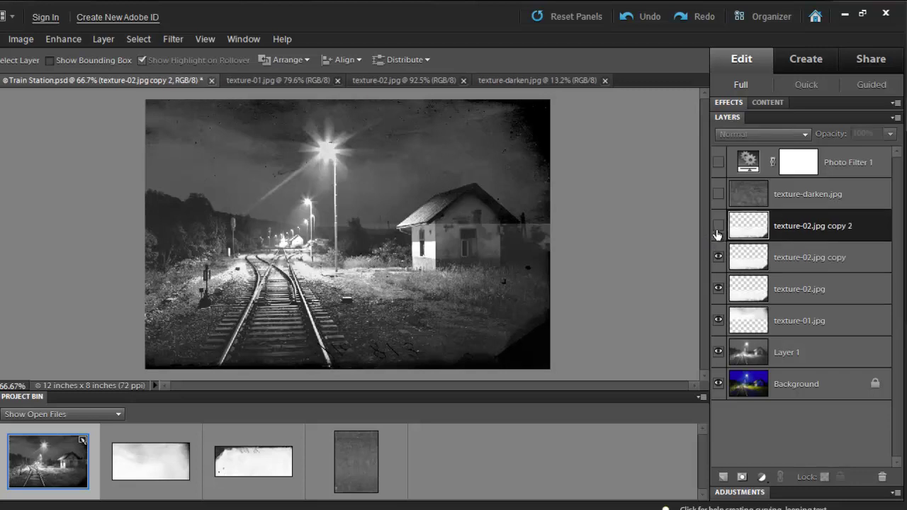
{"action": "left_click", "coordinate": [718, 228]}
{"action": "left_click", "coordinate": [777, 192]}
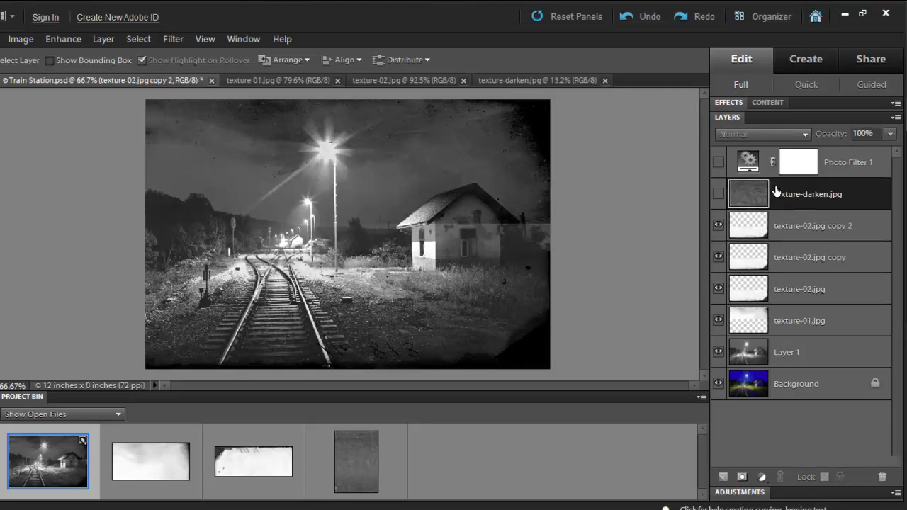
{"action": "left_click", "coordinate": [718, 195]}
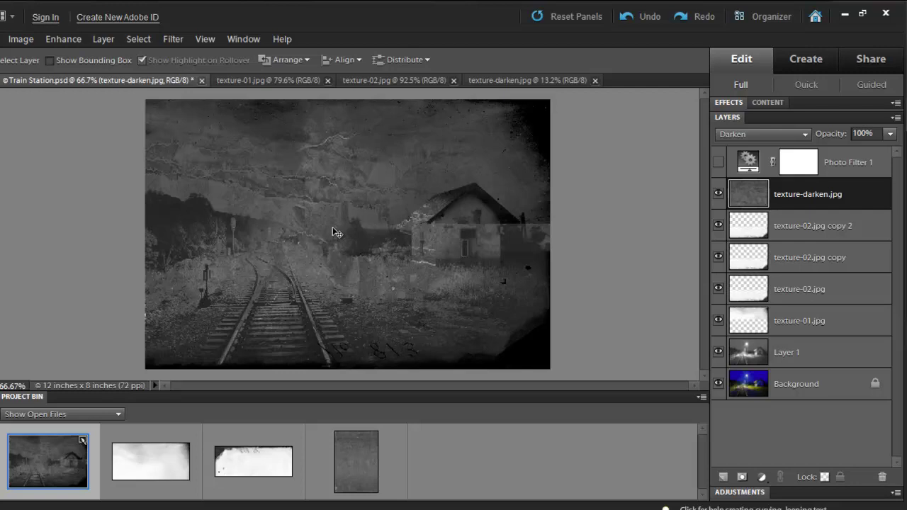
{"action": "mouse_move", "coordinate": [334, 234]}
{"action": "left_mouse_down"}
{"action": "mouse_move", "coordinate": [300, 216]}
{"action": "mouse_move", "coordinate": [331, 235]}
{"action": "mouse_move", "coordinate": [321, 223]}
{"action": "left_mouse_up"}
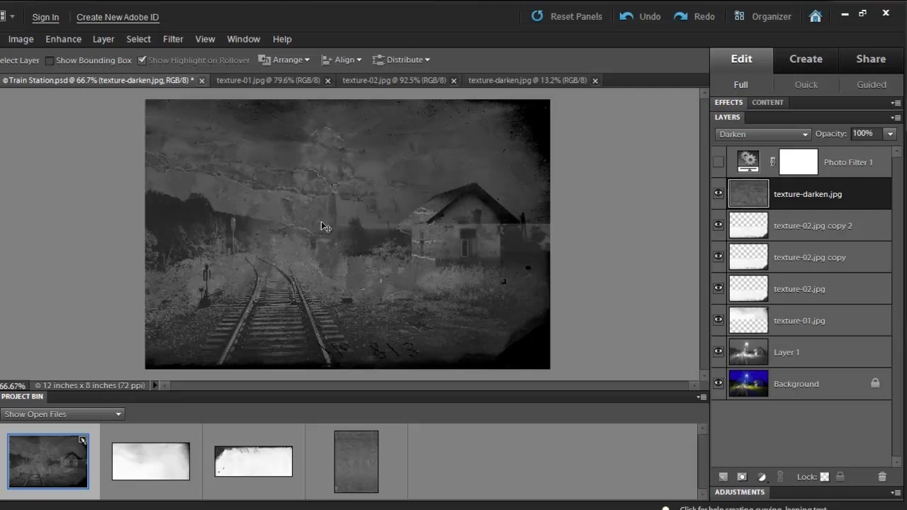
{"action": "left_click", "coordinate": [719, 162]}
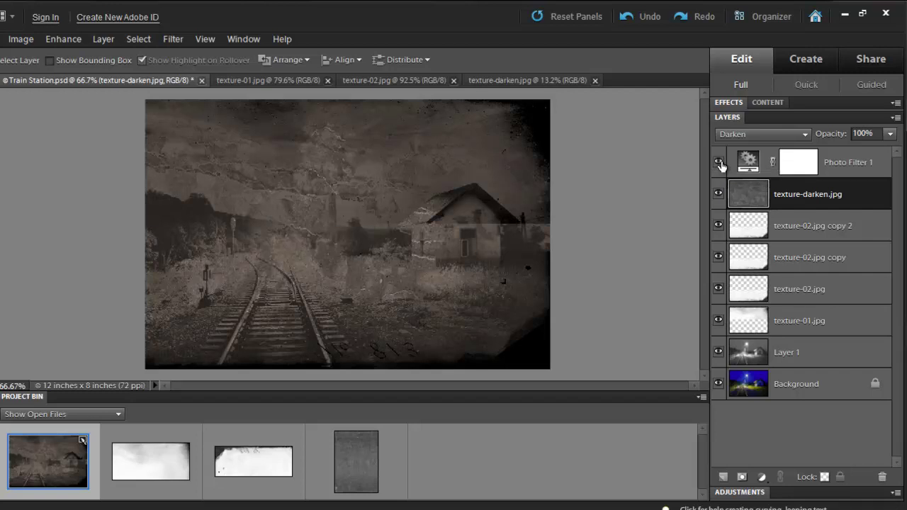